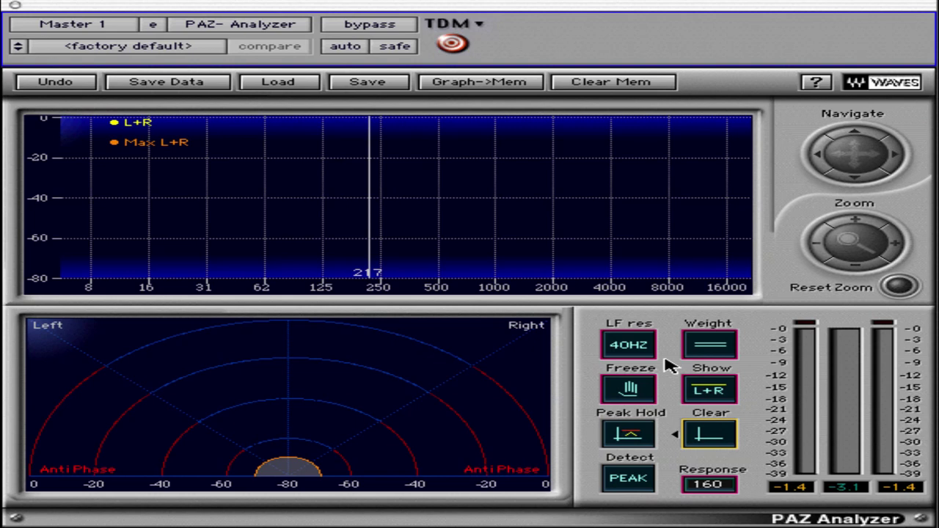
key(space)
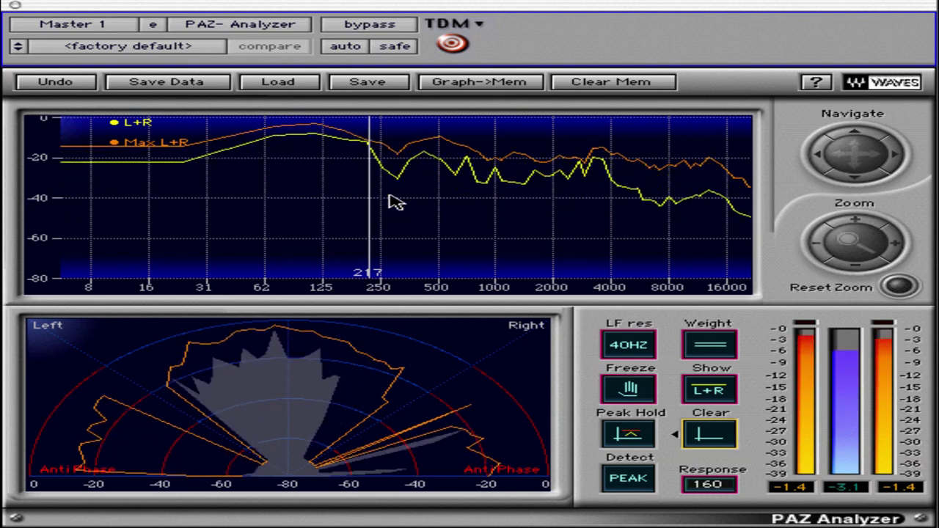
Step: Cycle the LF resolution down through 20 Hz and 10 Hz twice, ending at 10 Hz
click(630, 345)
click(630, 346)
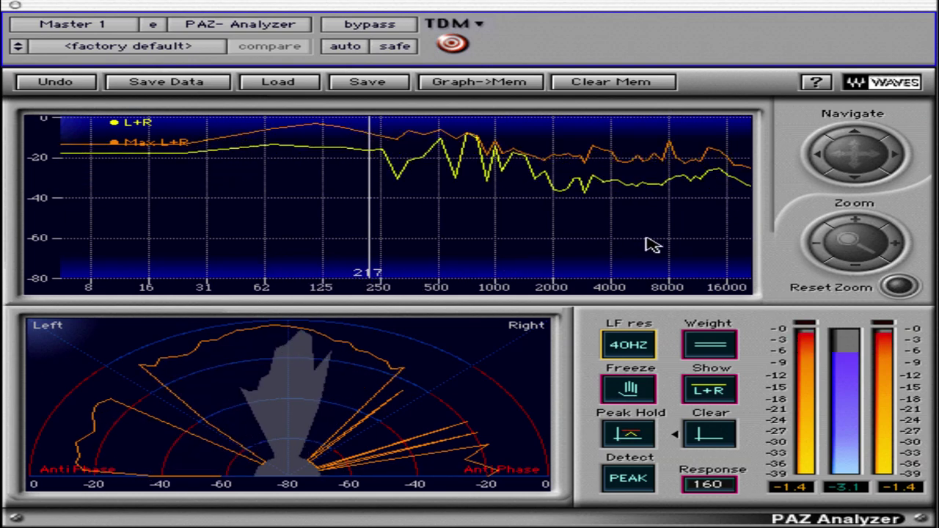
click(649, 347)
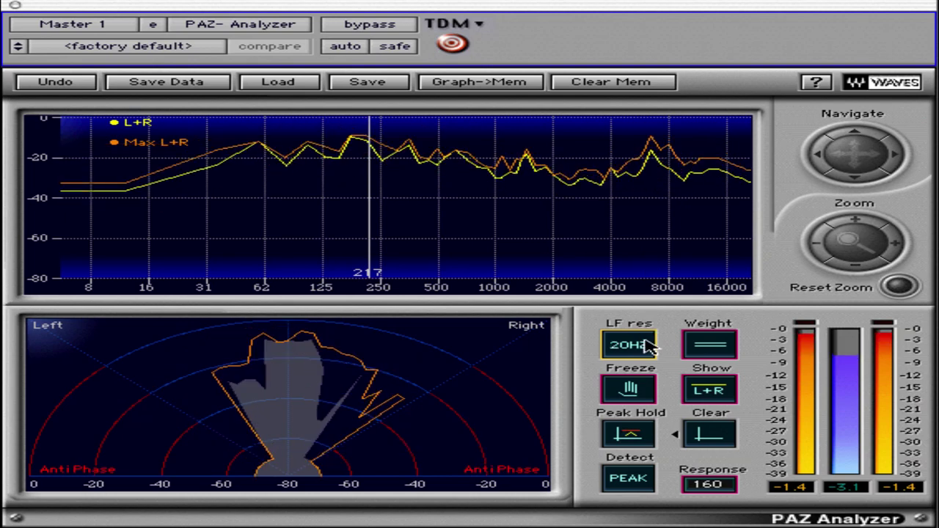
click(650, 346)
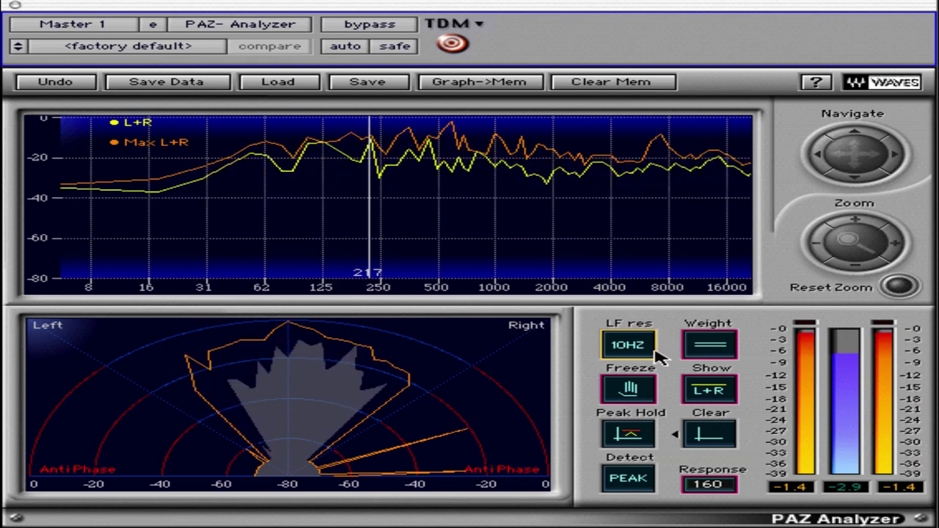
Step: Return LF resolution to 40 Hz, switch detection to RMS, and lower Response from 160 to 50
click(653, 356)
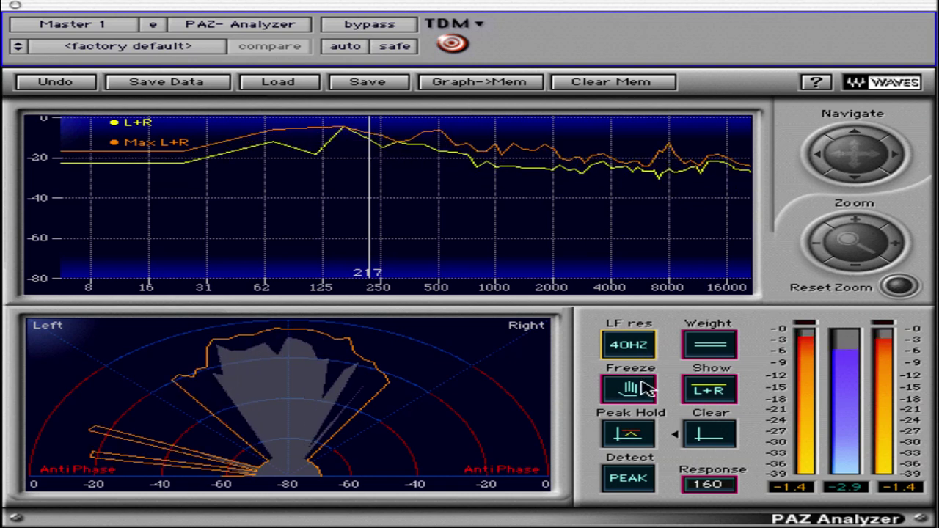
click(650, 484)
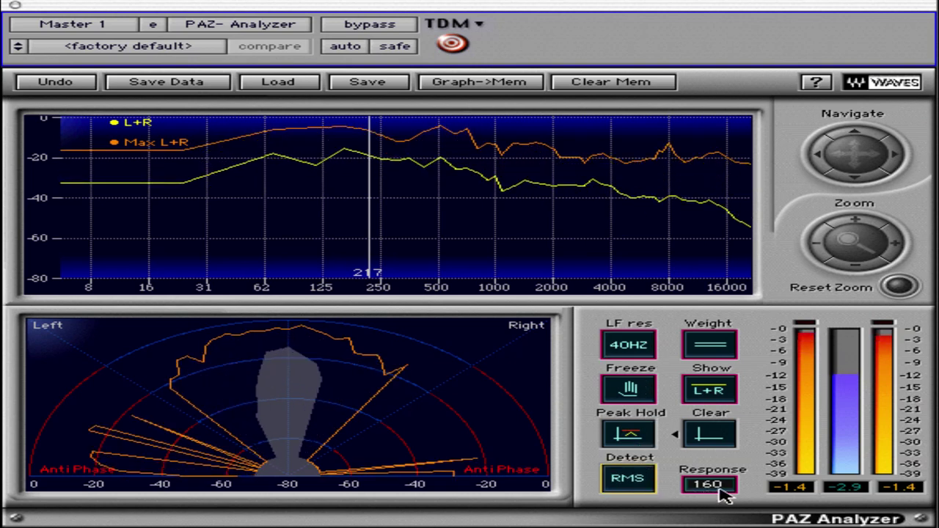
drag(723, 491, 679, 491)
Step: Toggle detection to Peak and back to RMS, readjusting the Response value to 50
click(632, 480)
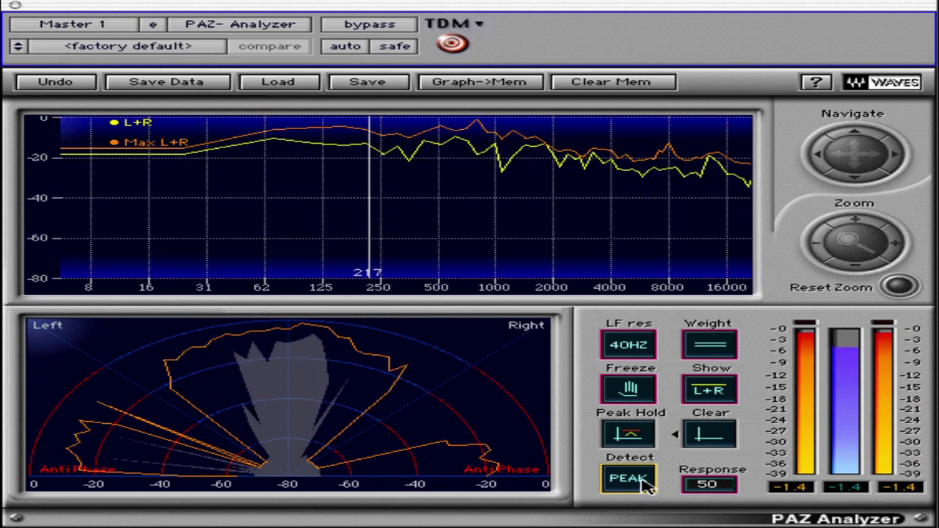
drag(702, 486, 632, 490)
click(623, 487)
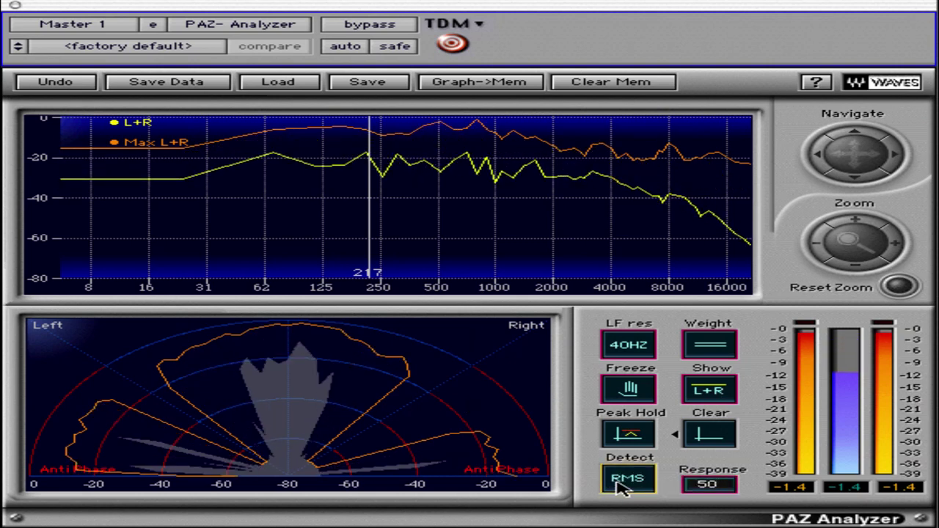
drag(709, 482, 675, 516)
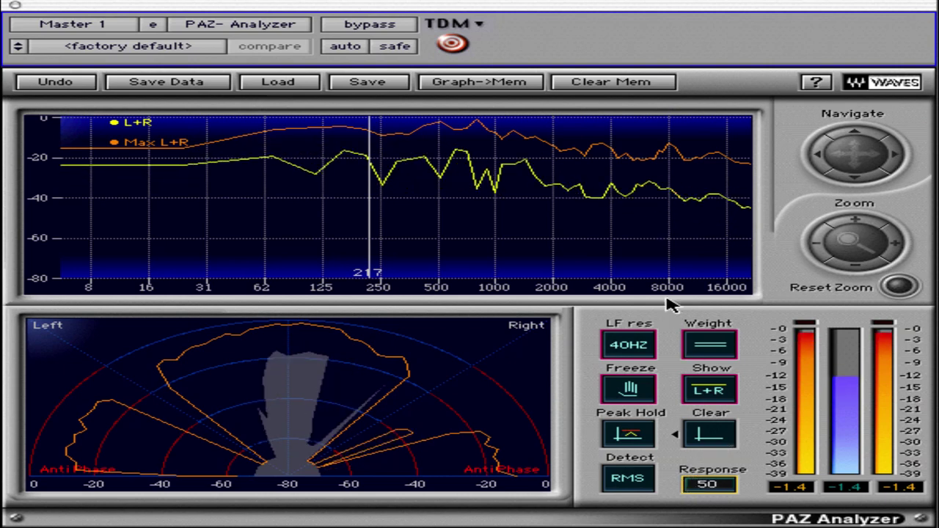
Step: Toggle Show between L/R and L+R, ending with separate L, R, Max L and Max R curves
click(709, 390)
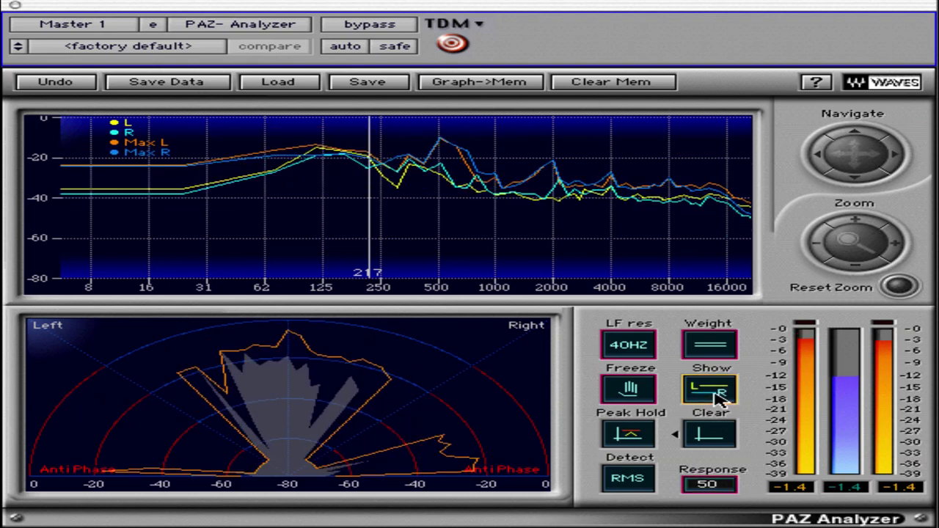
click(713, 392)
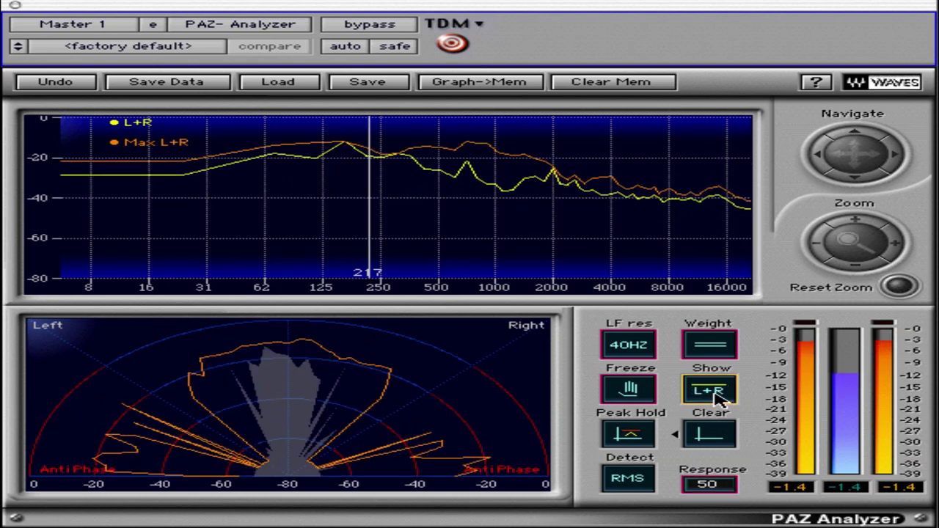
click(717, 395)
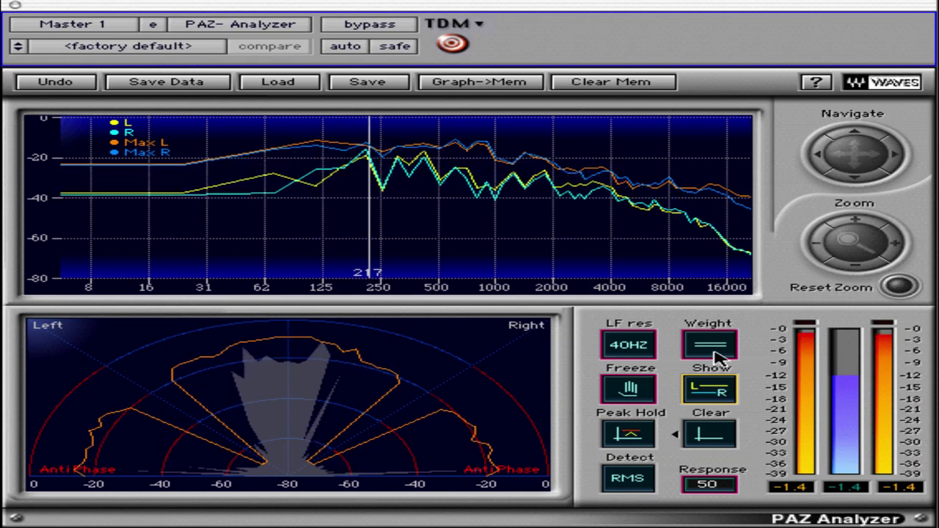
Step: Cycle the Weight setting from flat through A and B to C-weighting
click(716, 353)
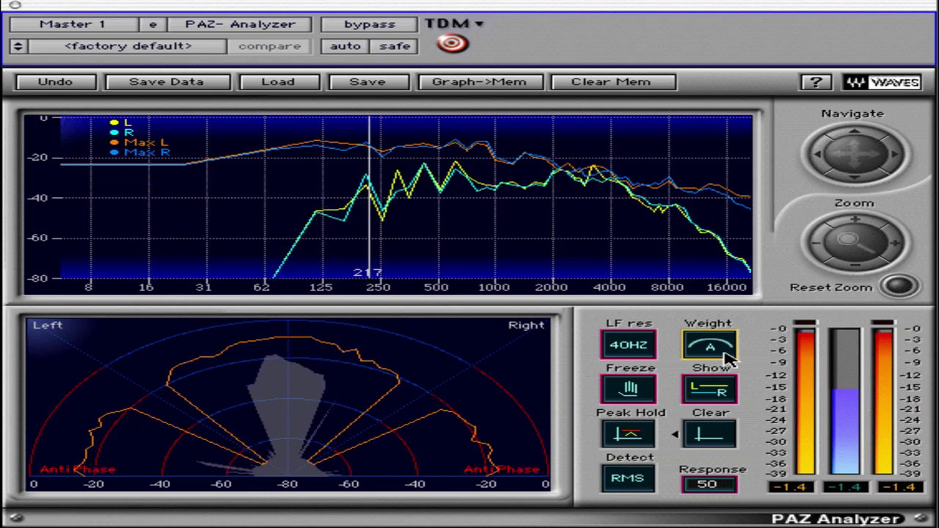
click(731, 357)
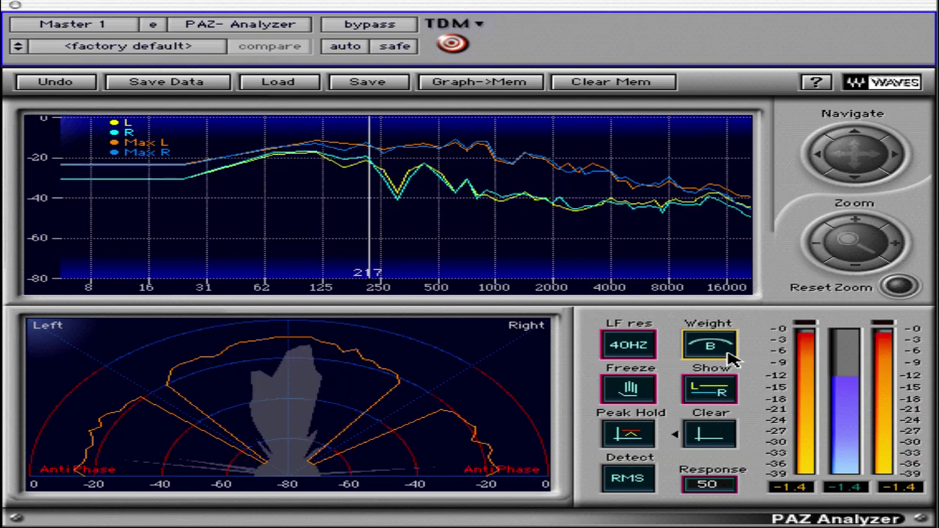
click(731, 357)
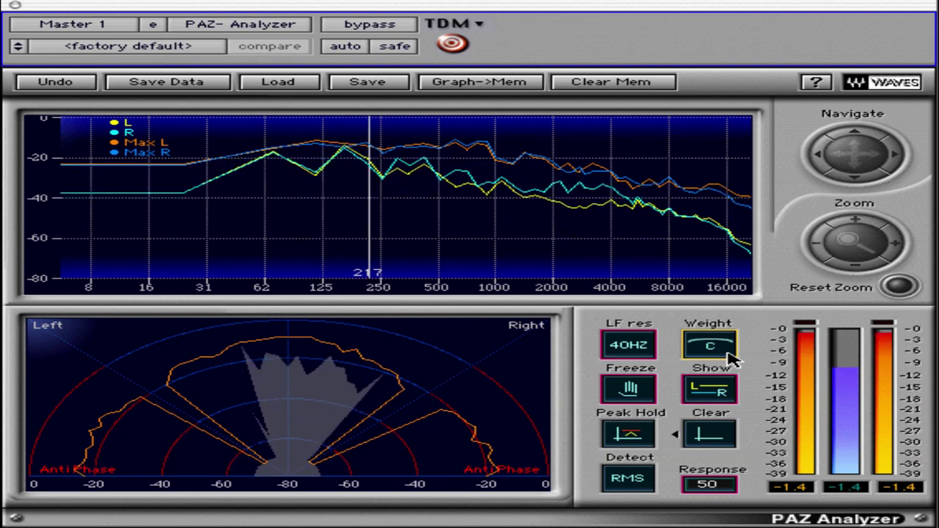
Step: Toggle Freeze on and off twice, leaving the spectrum following live audio
click(627, 395)
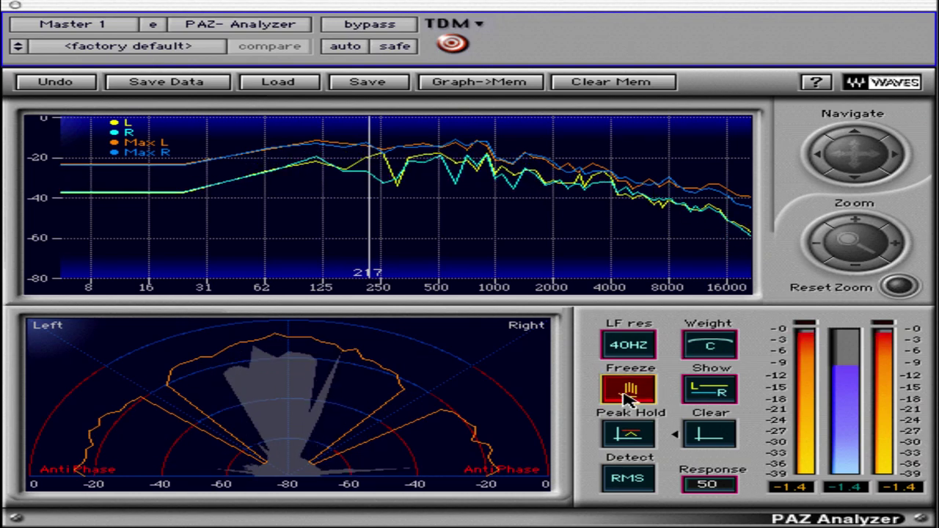
click(627, 395)
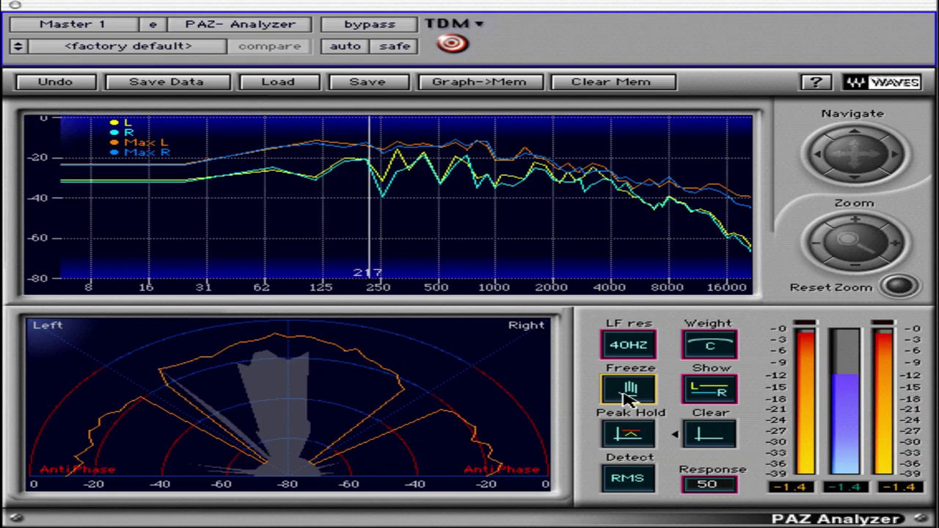
click(627, 395)
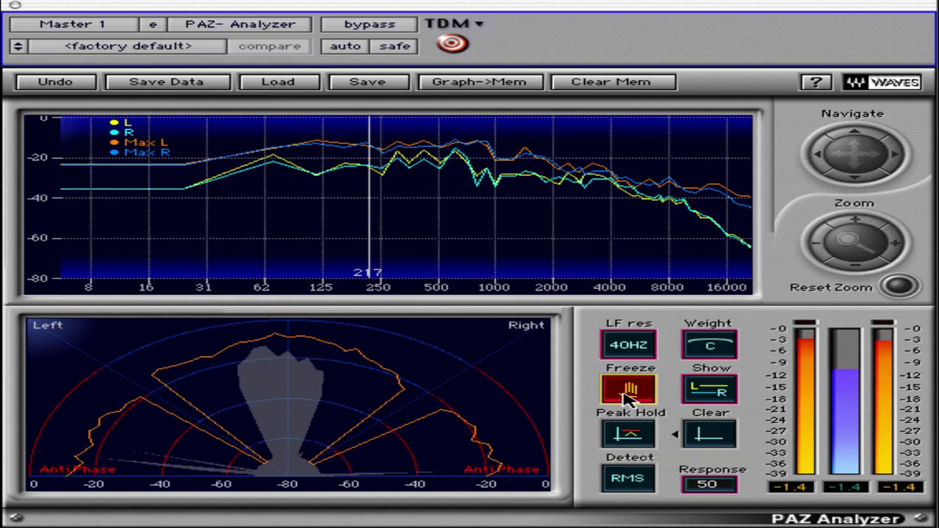
click(627, 395)
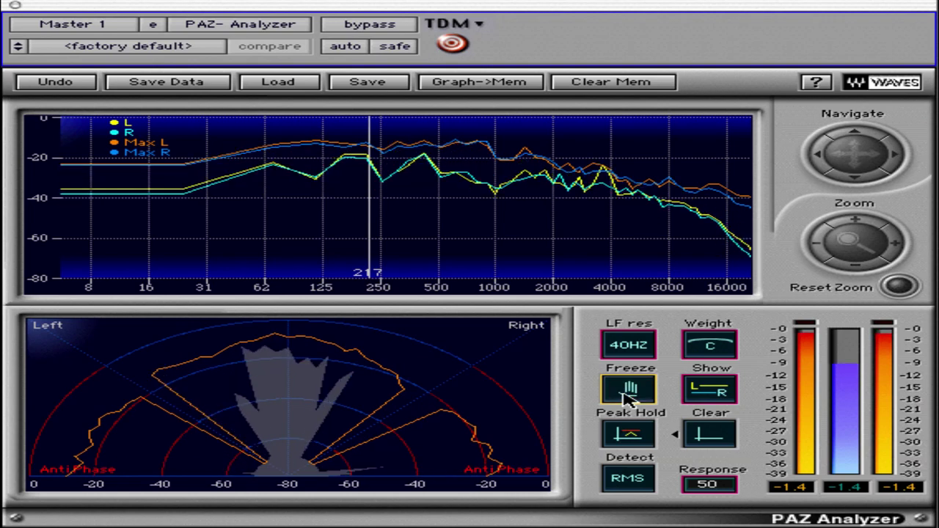
Step: Toggle Peak Hold off and back on, then clear the Max L and Max R curves
click(653, 435)
click(653, 434)
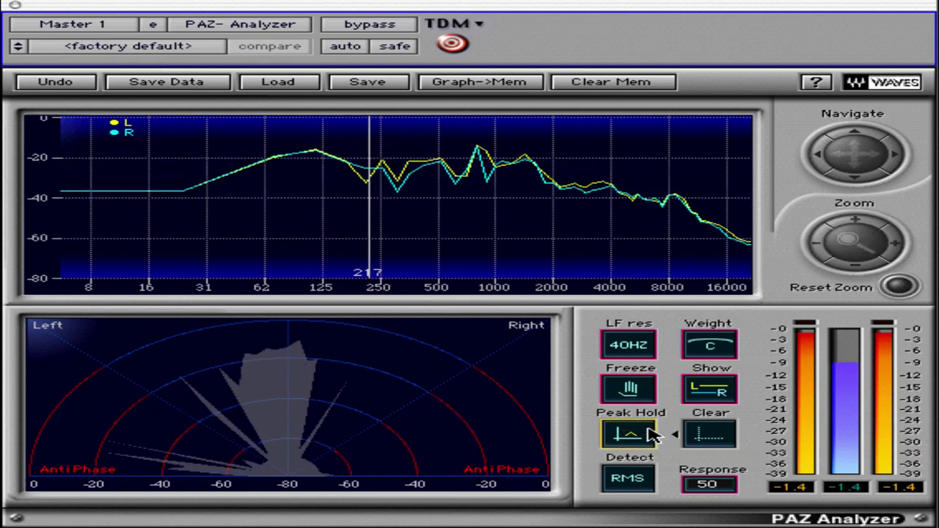
click(652, 434)
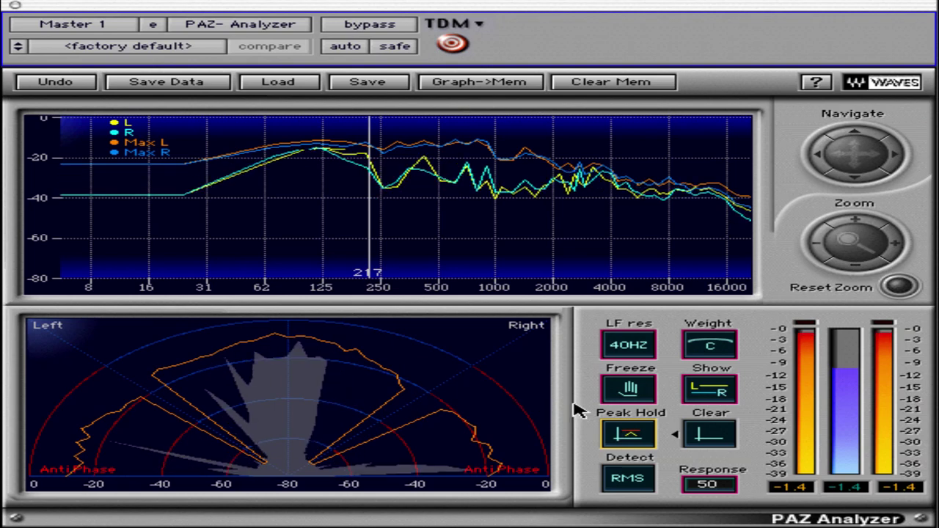
click(712, 434)
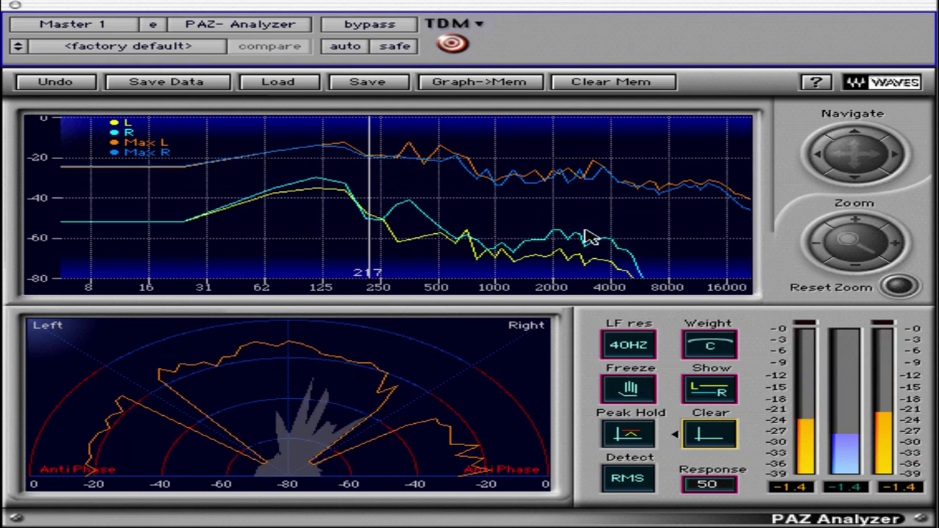
Step: Read levels near 3201 Hz and 1058 Hz, then zoom into the 1000–2828 Hz region
click(595, 162)
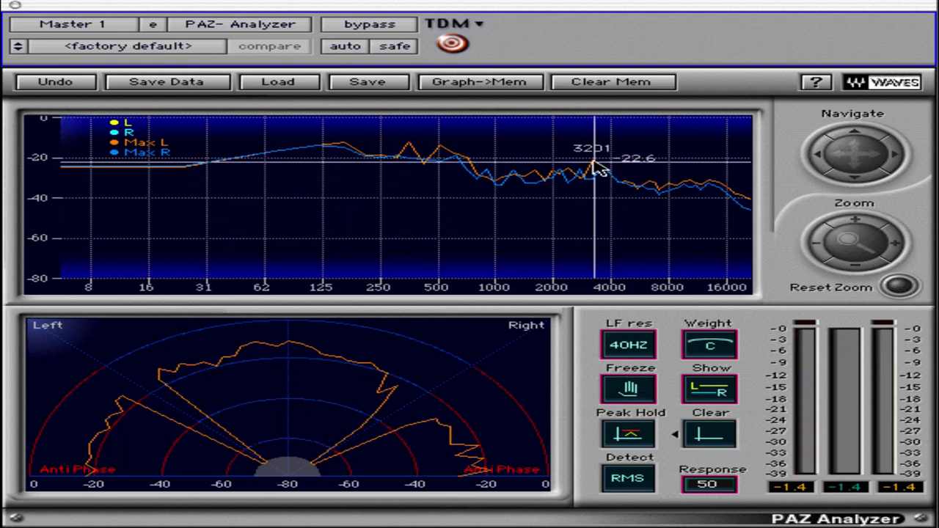
mouse_move(600, 170)
mouse_down()
mouse_move(563, 184)
mouse_move(535, 166)
mouse_move(536, 149)
mouse_move(543, 138)
mouse_move(540, 151)
mouse_move(660, 135)
mouse_up()
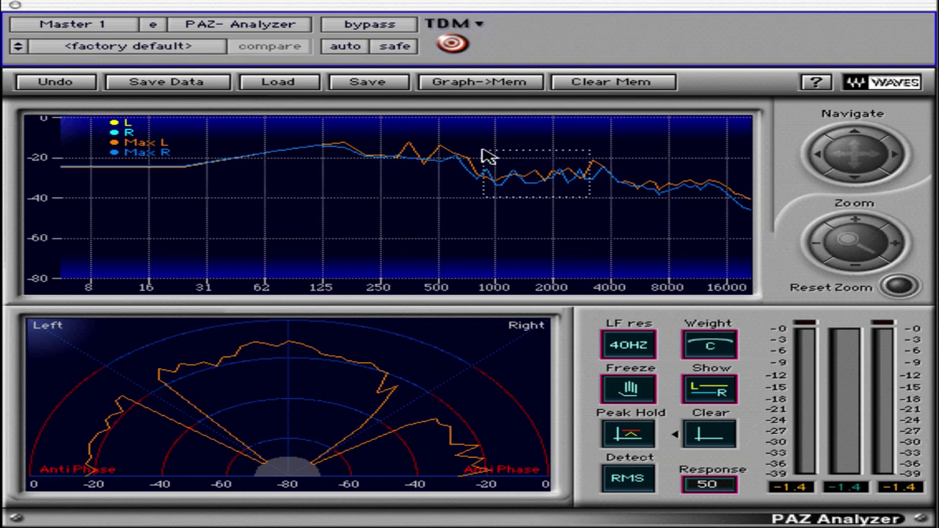
drag(483, 150, 483, 151)
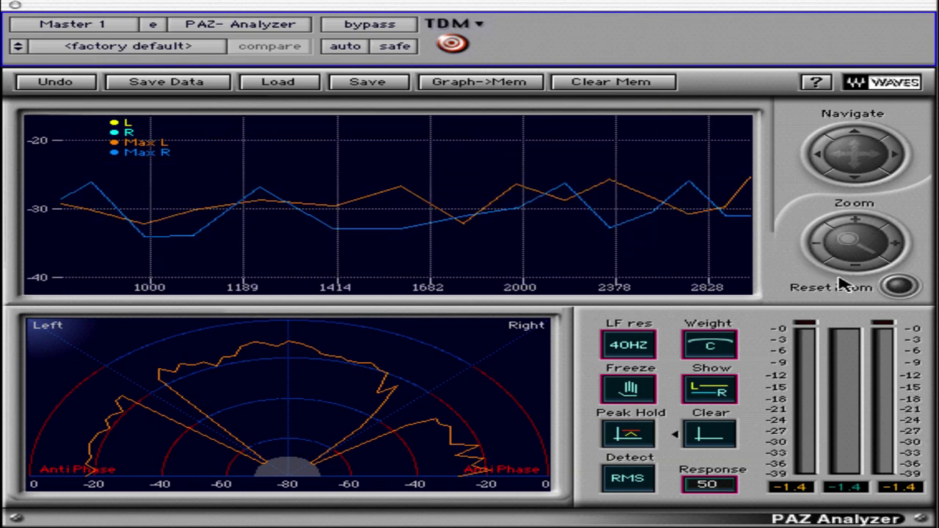
Step: Reset the spectrum to full 8–16000 Hz range, then zoom the level scale in and back out
click(901, 288)
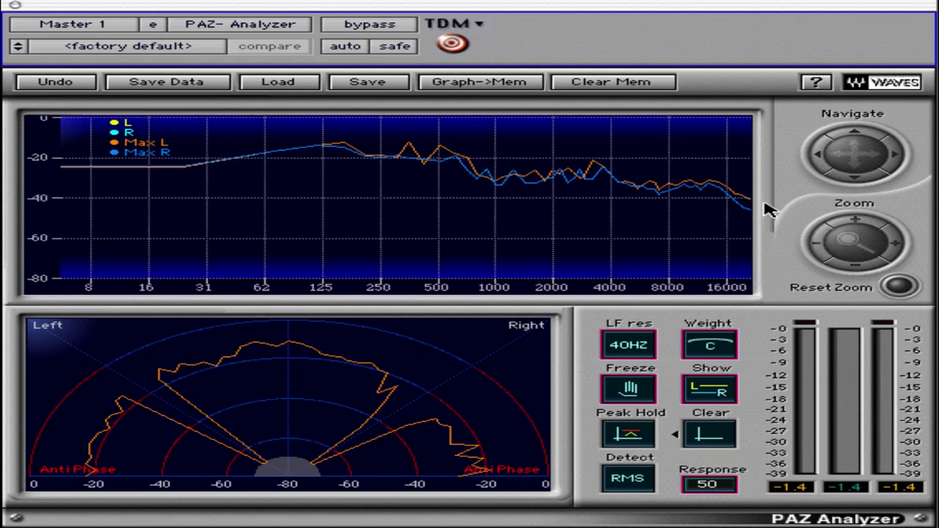
drag(862, 224, 862, 224)
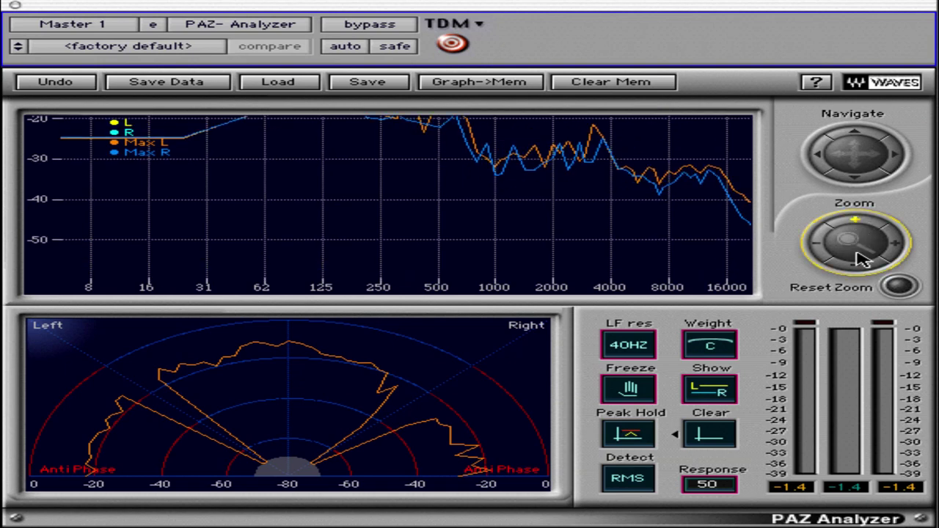
drag(862, 272, 863, 271)
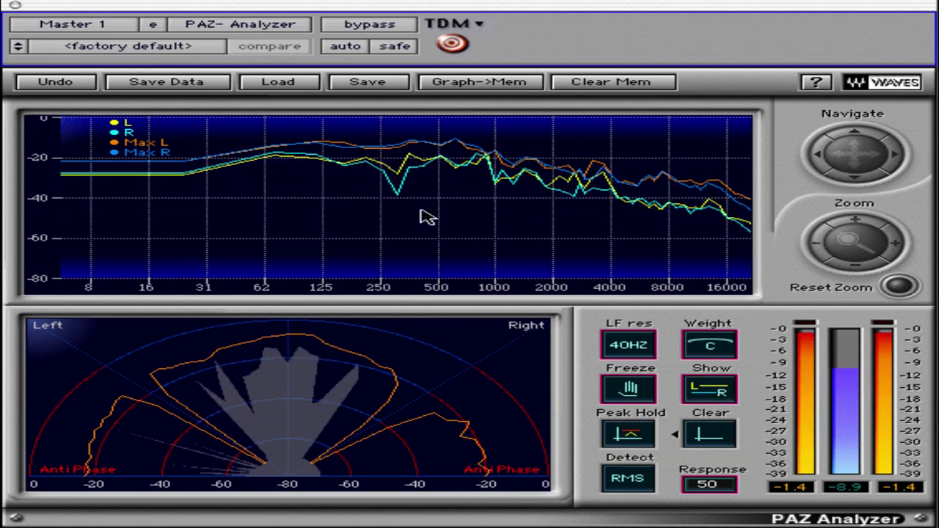
Step: Drop a readout crosshair on the spectrum and shift it to about 238 Hz, -35.4 dB
click(383, 185)
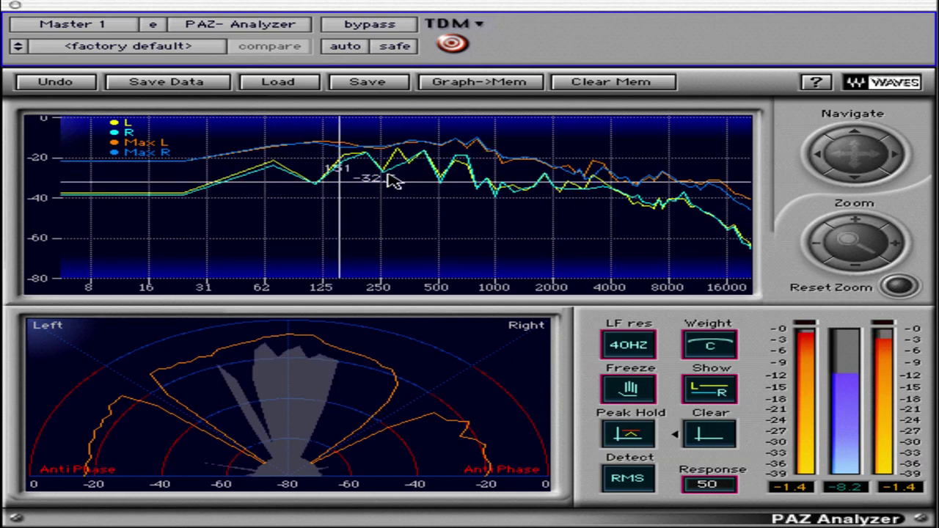
click(412, 186)
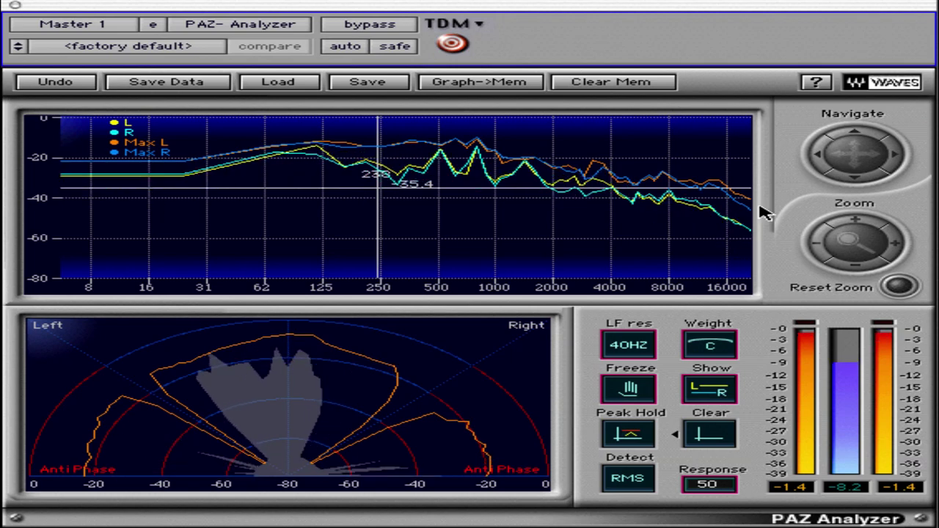
Step: Zoom frequency in three steps and the level scale once, then pan to about 62–1000 Hz
click(898, 248)
click(897, 248)
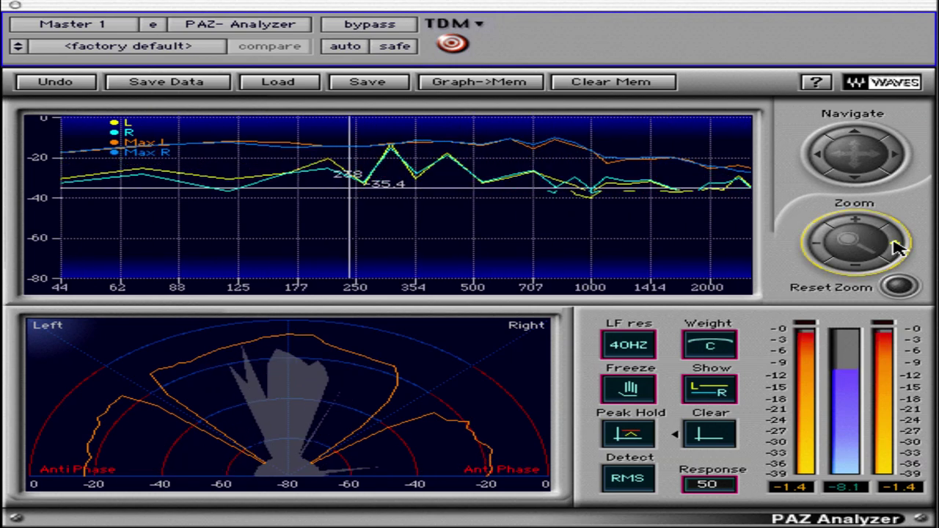
click(898, 248)
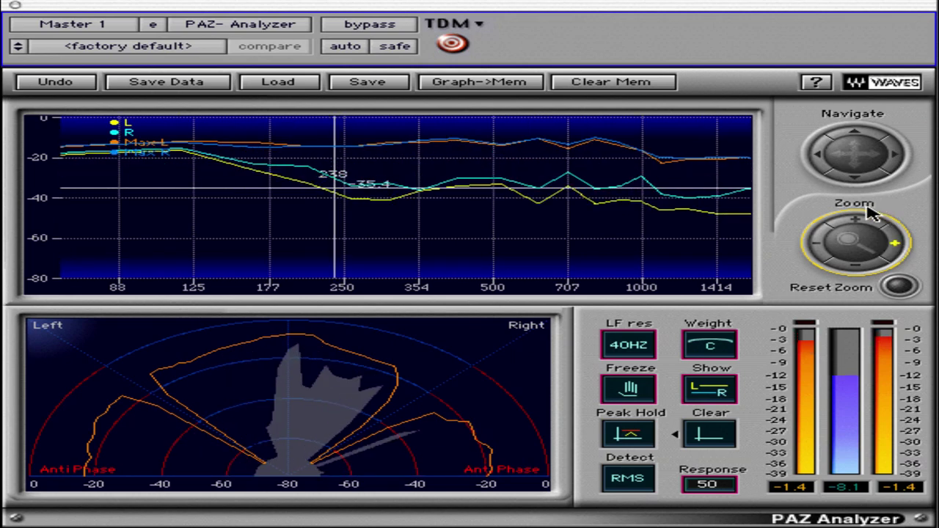
click(862, 225)
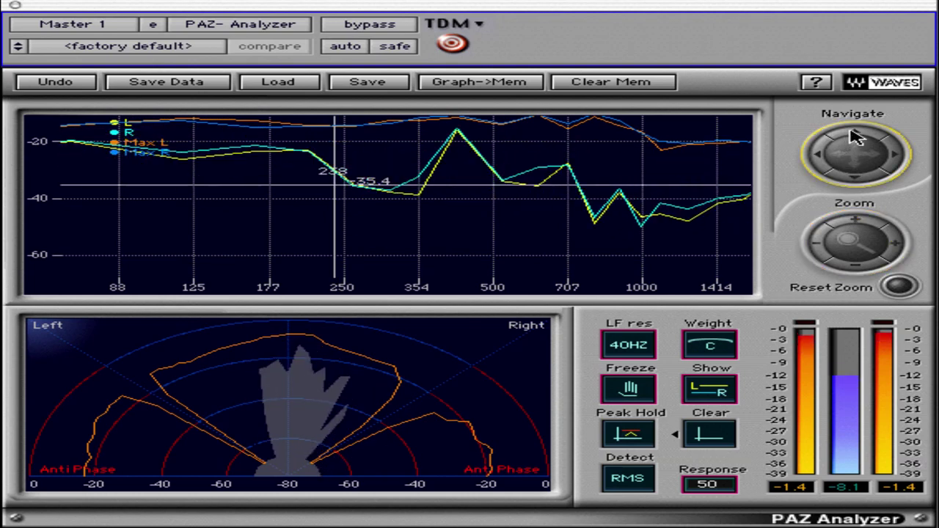
drag(902, 154, 901, 153)
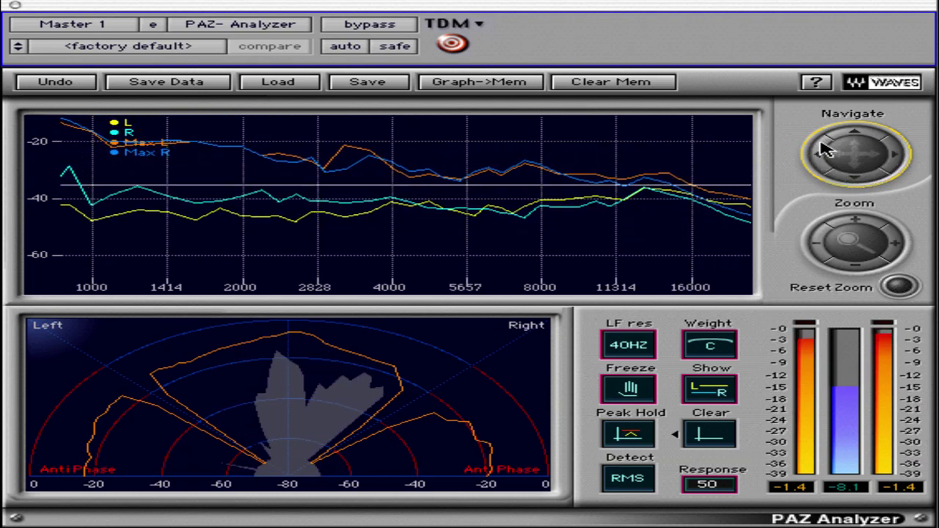
drag(825, 149, 823, 155)
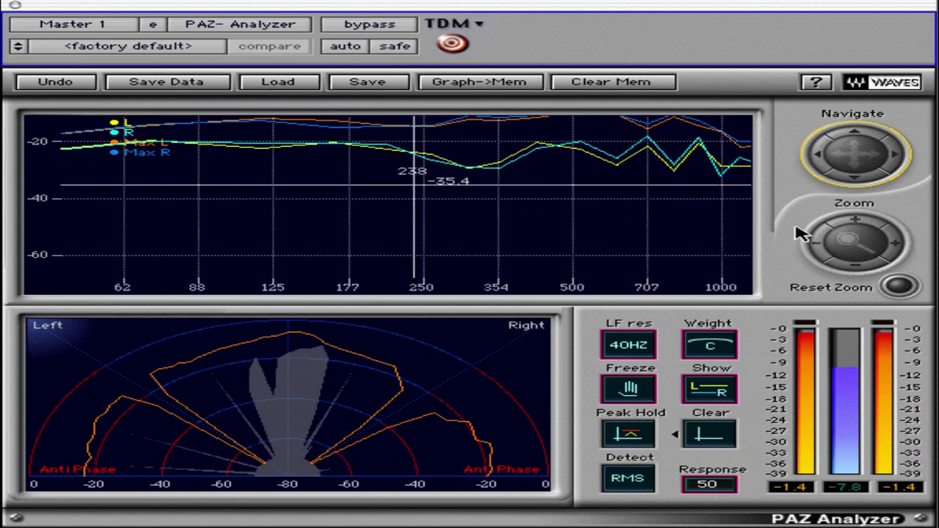
Step: Toggle Freeze on and off, then clear the held peak curves
click(644, 393)
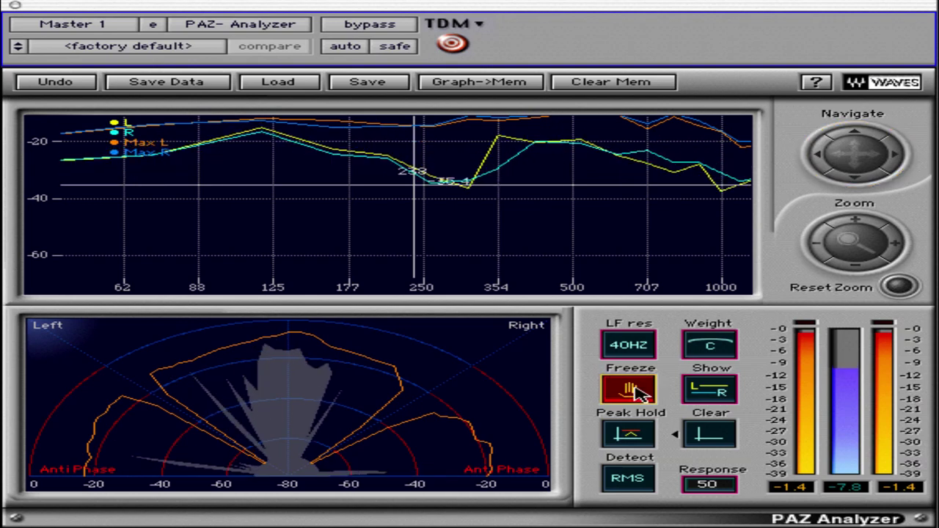
click(639, 394)
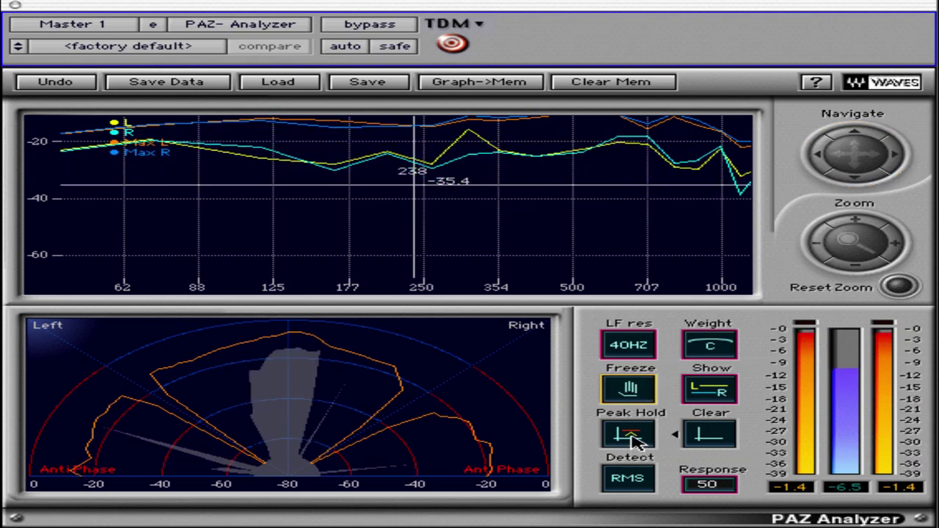
click(712, 434)
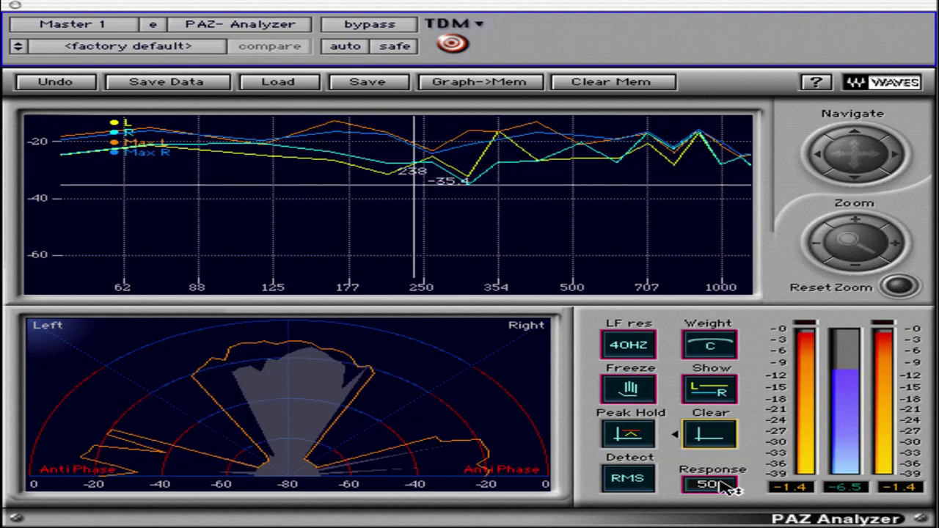
Step: Raise Response from 50 to 204 and switch the display to summed L+R
drag(724, 458, 743, 419)
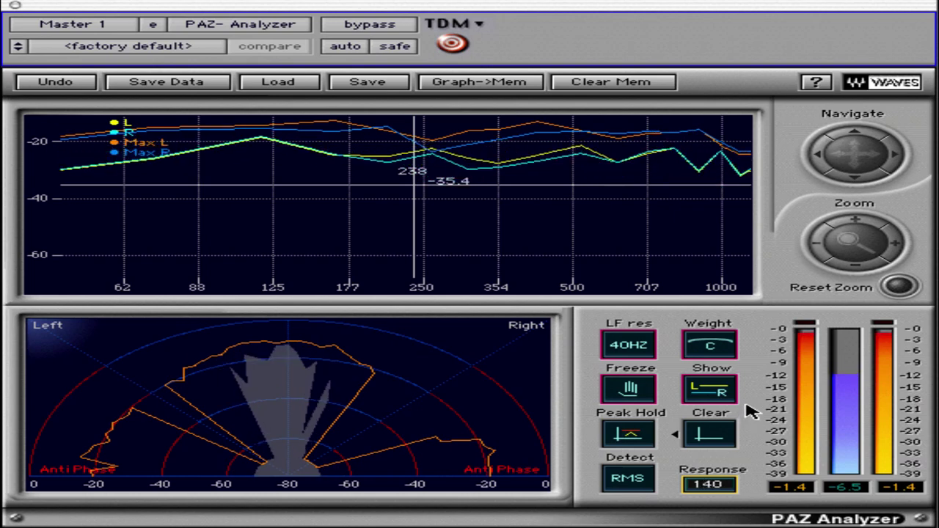
drag(750, 409, 725, 490)
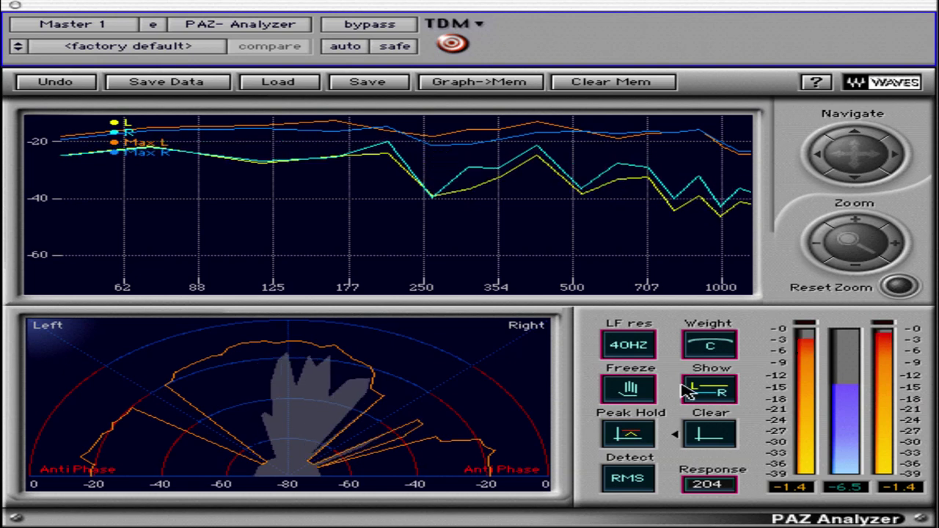
click(708, 391)
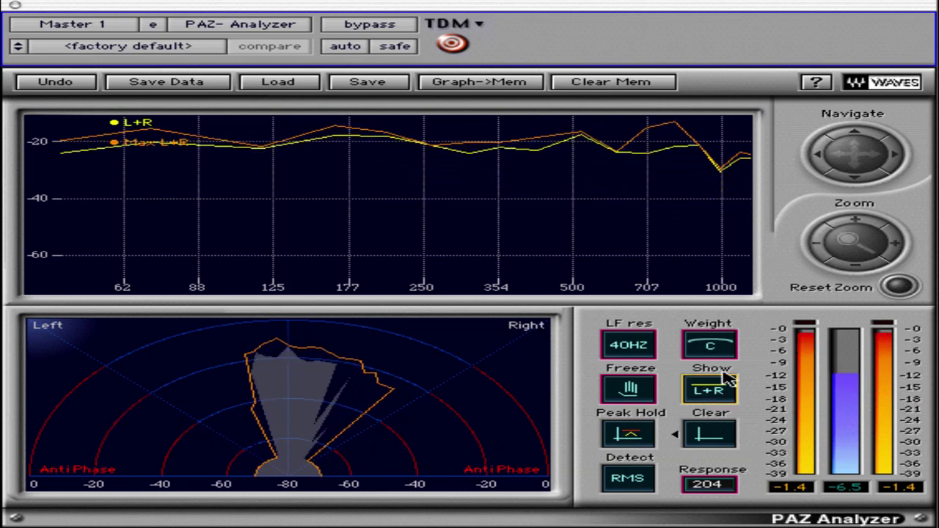
Step: Reset zoom to full range, show separate L and R curves, and set flat weighting
click(897, 287)
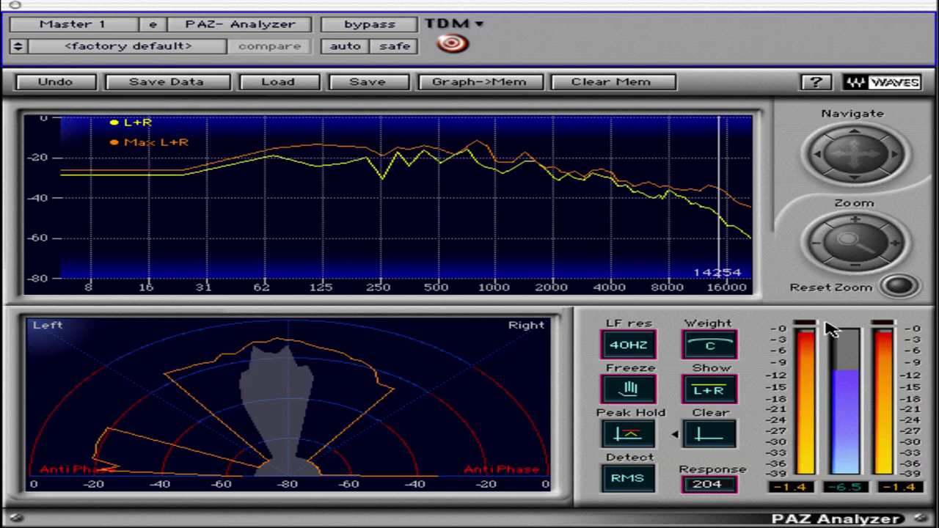
click(732, 392)
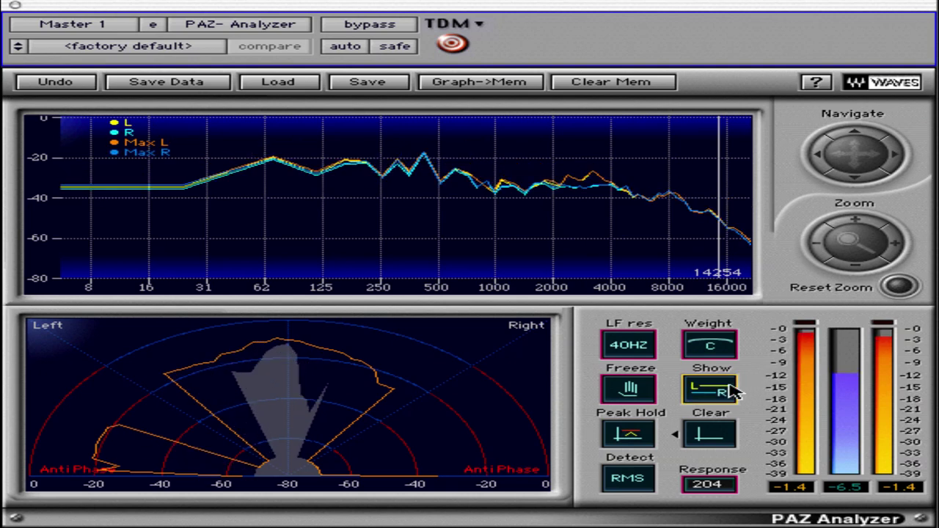
click(715, 353)
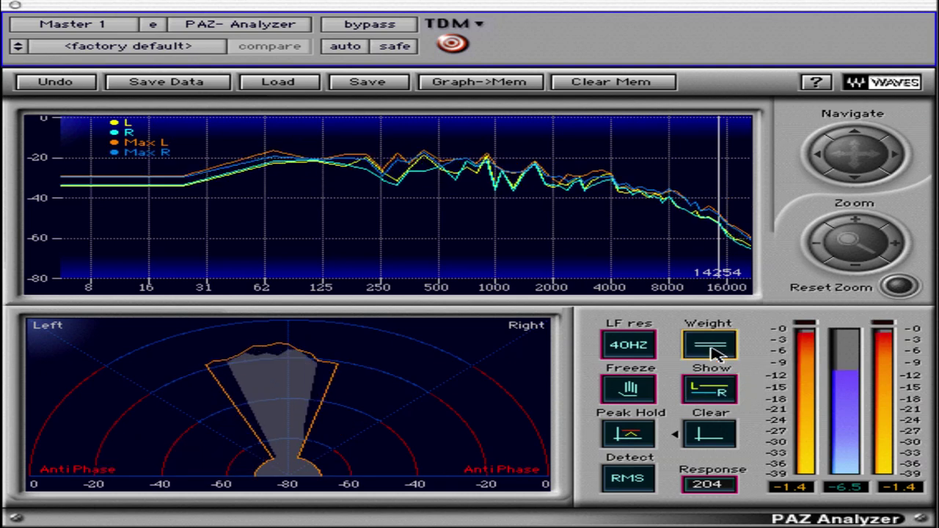
Step: Cycle weighting through A, B and C, ending back on A-weighting
click(717, 354)
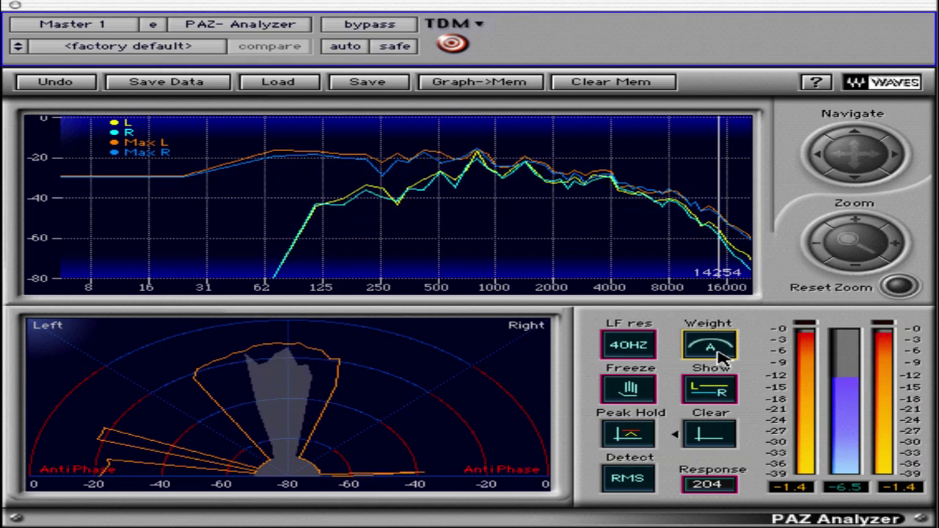
click(715, 350)
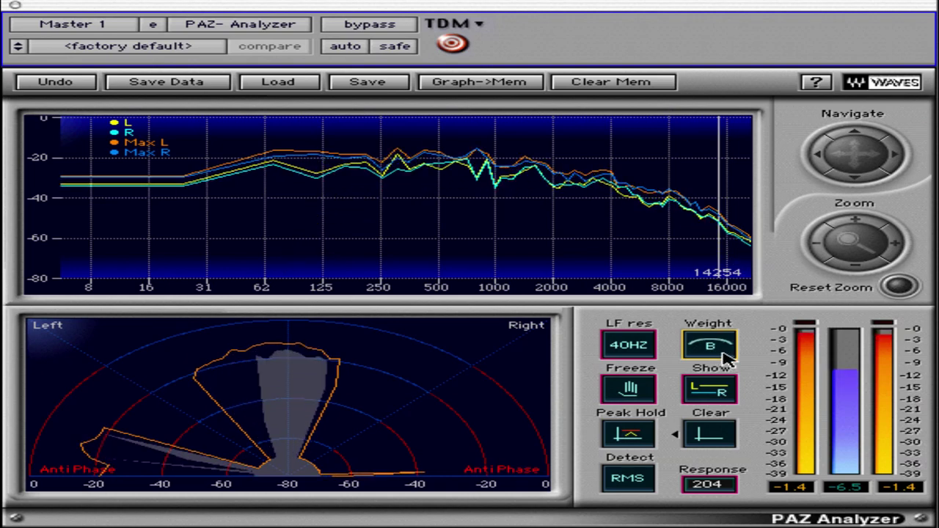
click(723, 356)
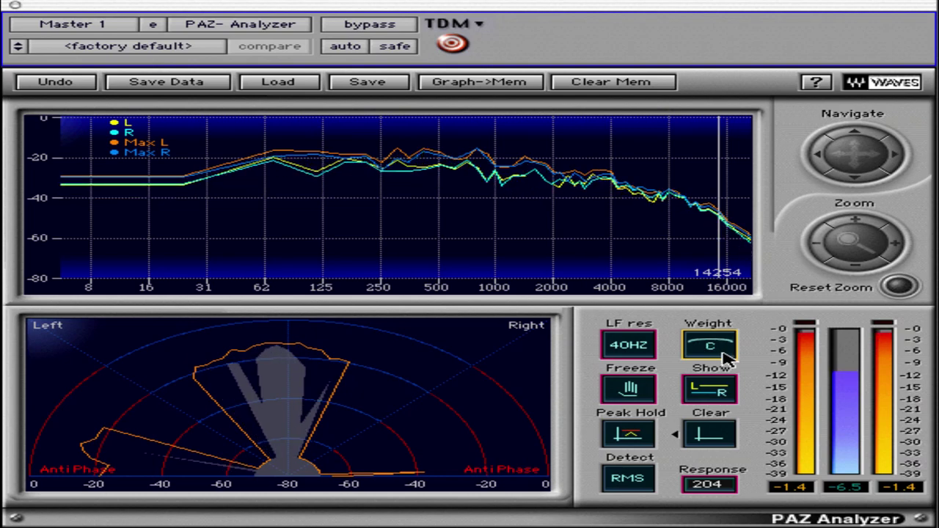
click(723, 356)
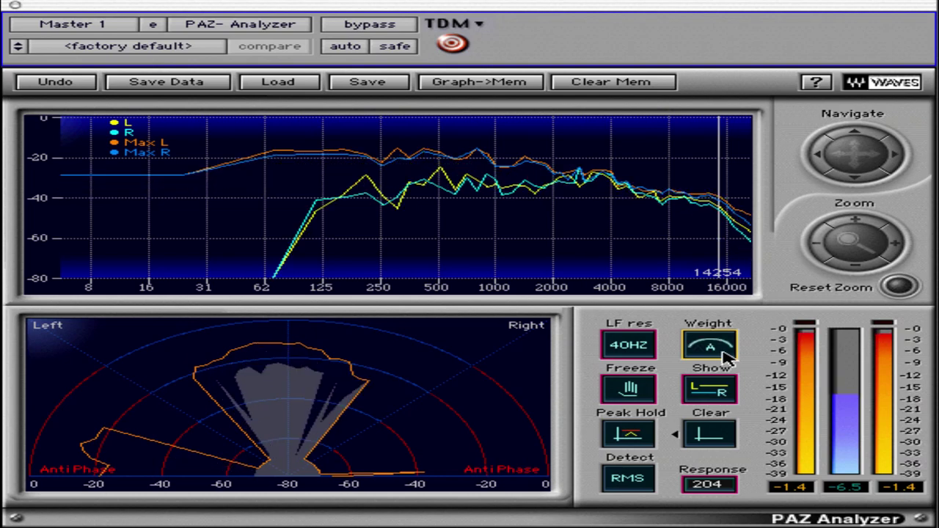